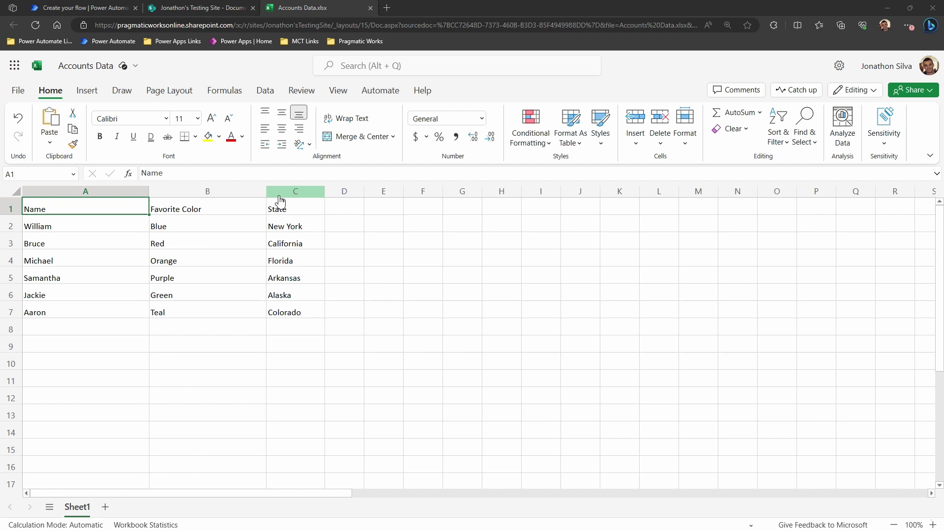
- Switch to the SharePoint Documents library showing Accounts Data.xlsx
left_click(225, 8)
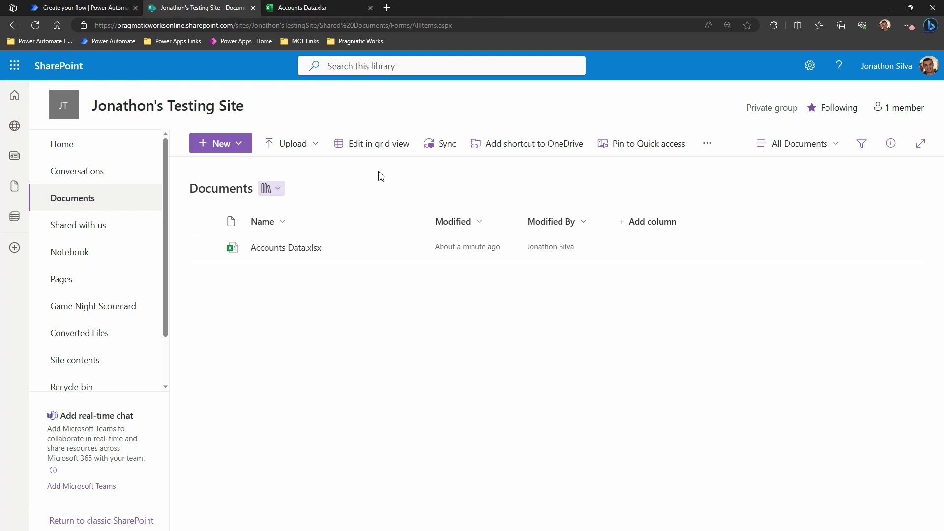
- Set the trigger's Folder field to /Shared Documents with the folder picker
left_click(67, 7)
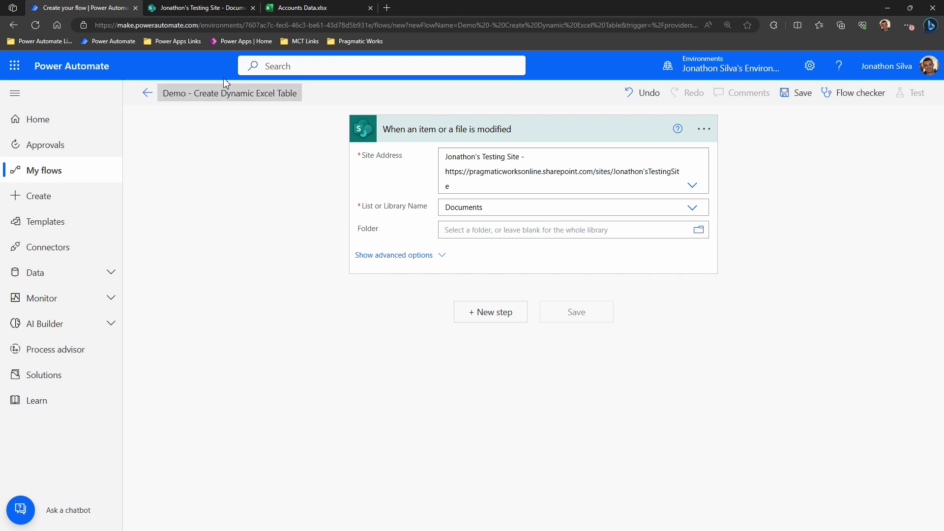
left_click(201, 7)
left_click(110, 6)
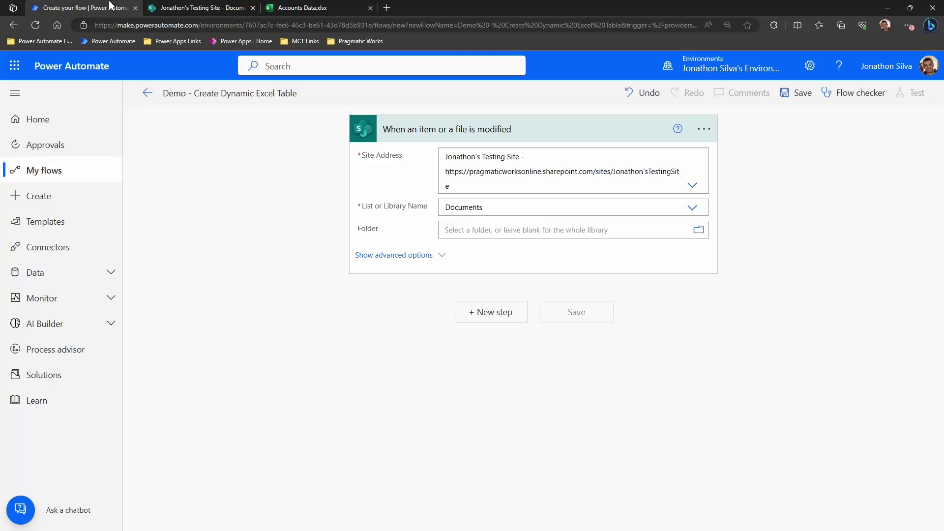
left_click(703, 240)
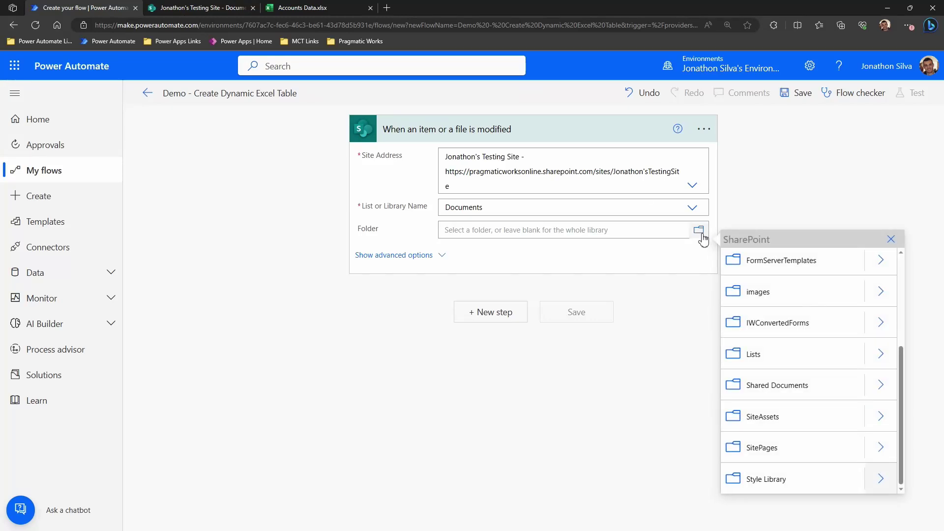
left_click(796, 391)
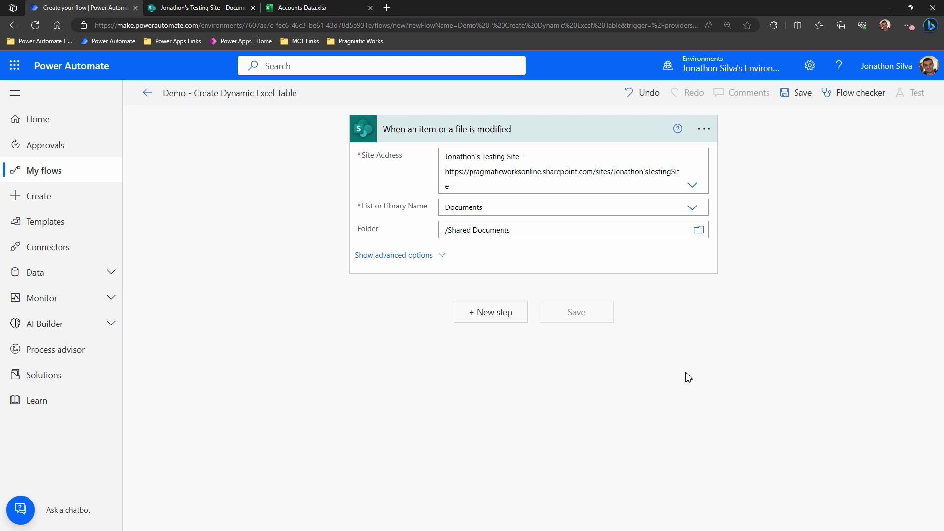
- Add an Excel Online (Business) Create table action after the trigger
left_click(487, 315)
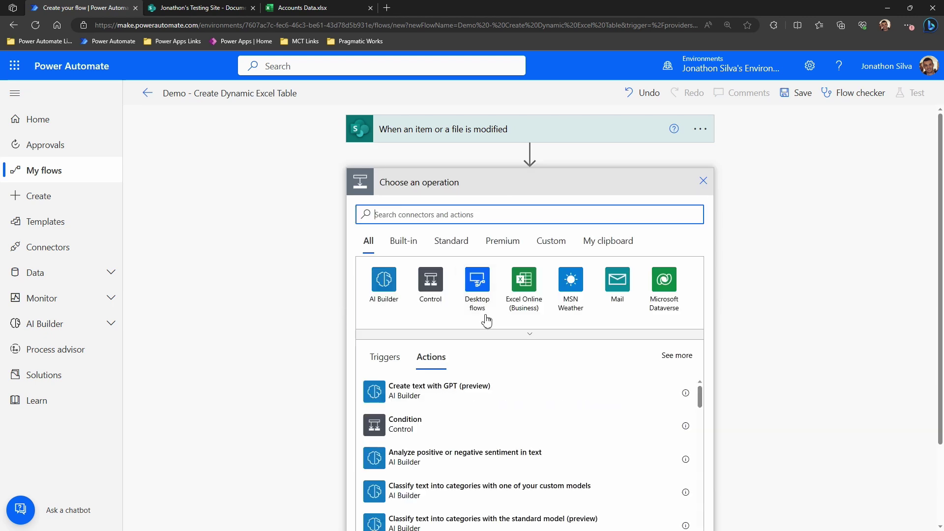
left_click(547, 297)
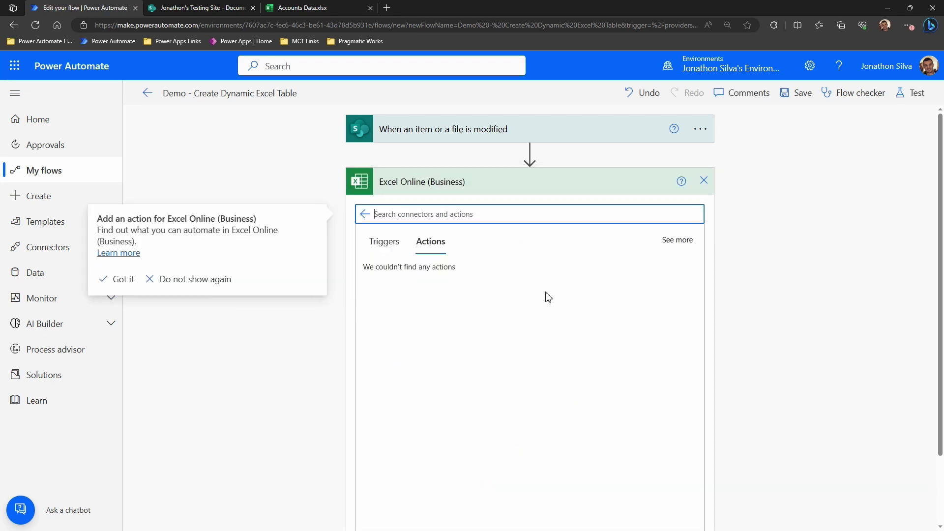
scroll(512, 331, "down", 1)
scroll(511, 330, "down", 2)
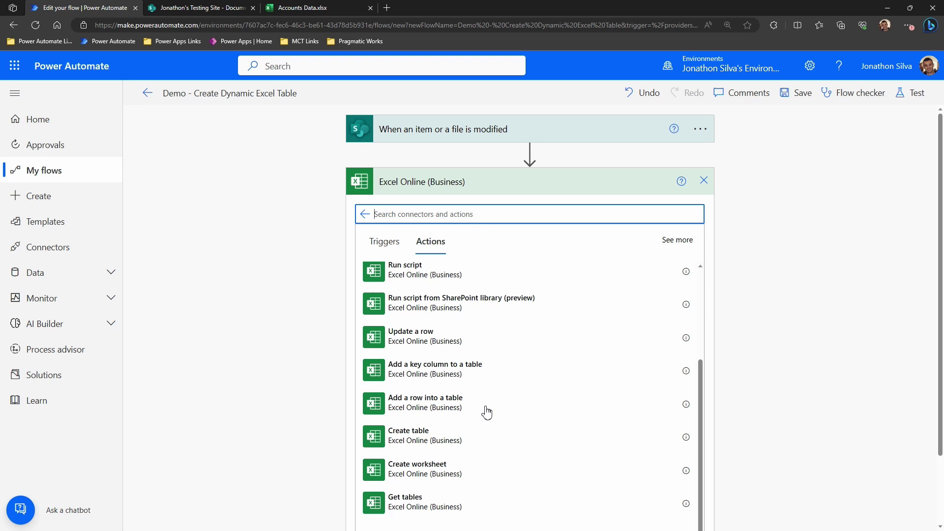
left_click(487, 446)
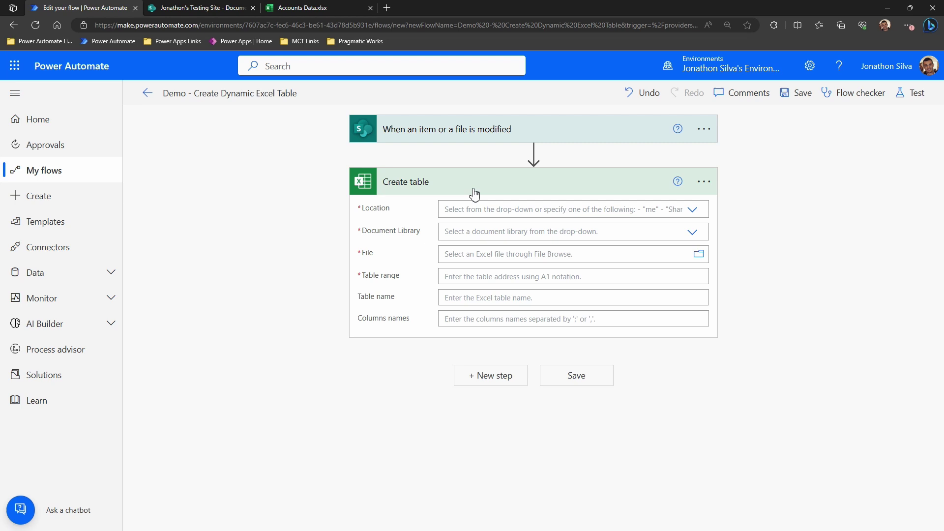
- Set Create table's Location to the testing site and Document Library to Documents
left_click(693, 210)
scroll(518, 295, "down", 5)
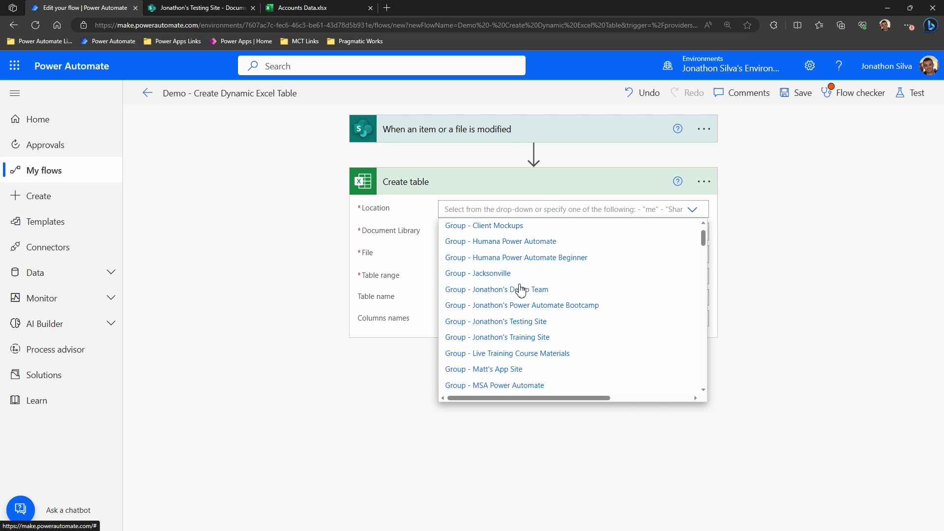
scroll(515, 307, "down", 5)
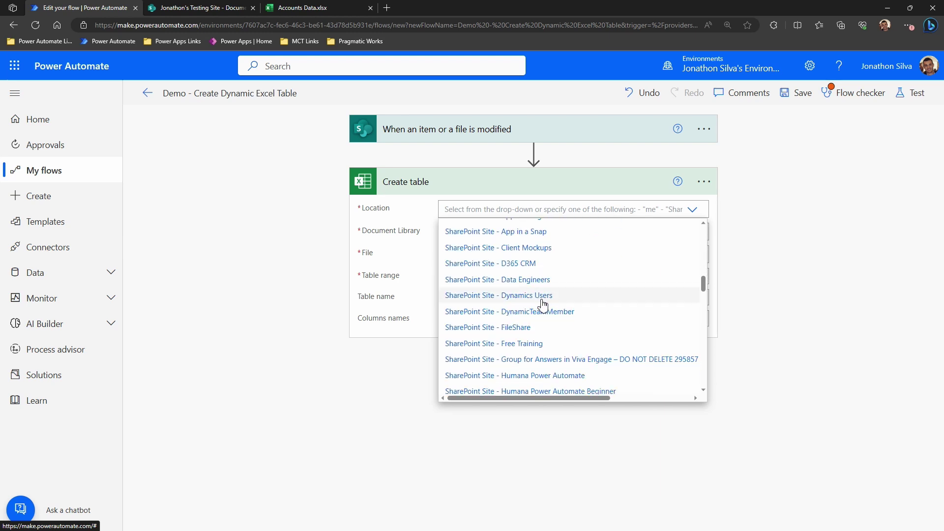
scroll(565, 310, "down", 1)
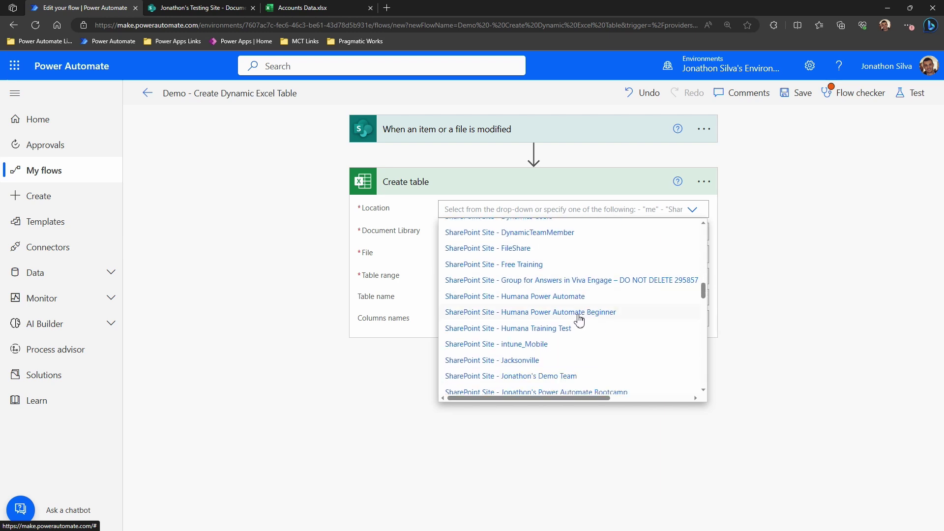
scroll(585, 336, "down", 3)
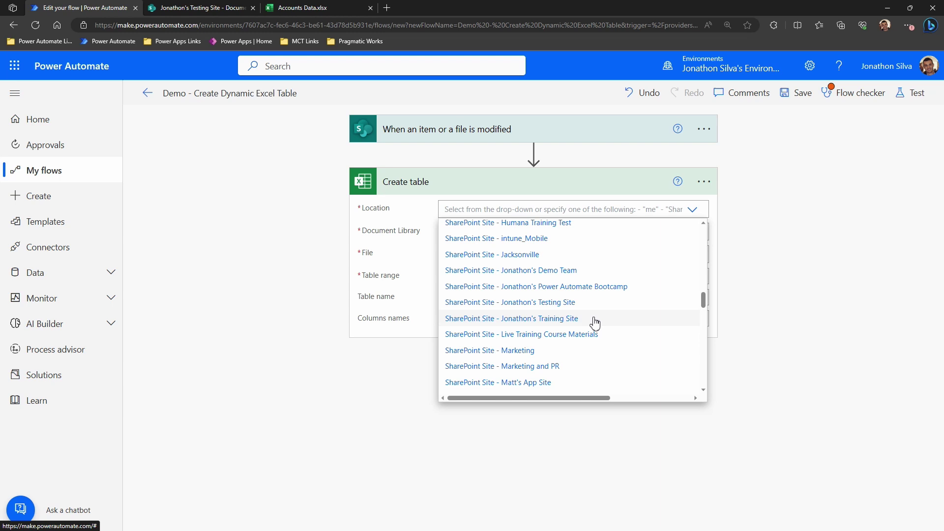
left_click(589, 307)
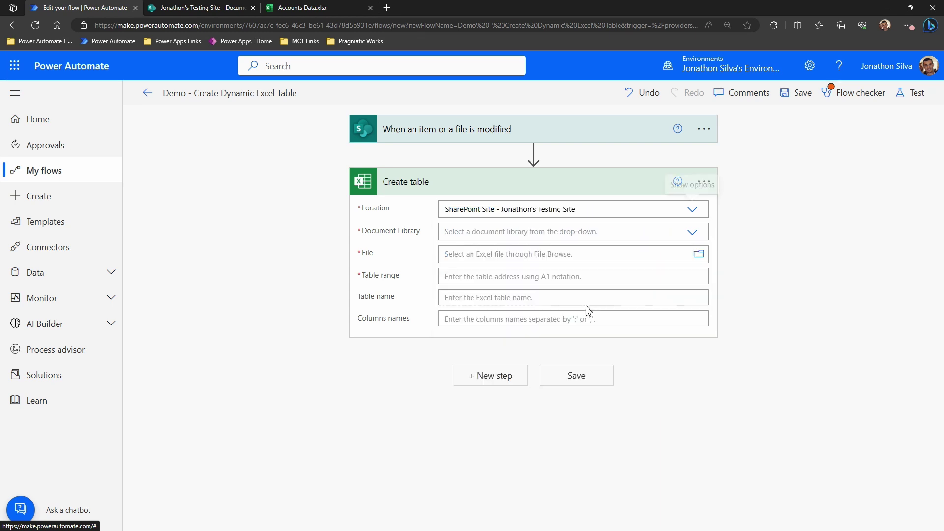
left_click(697, 236)
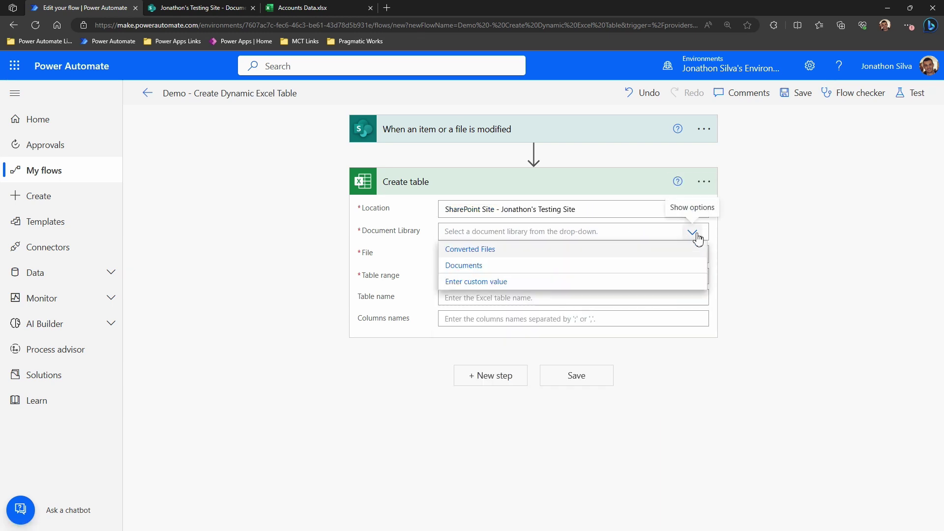
left_click(519, 267)
left_click(519, 255)
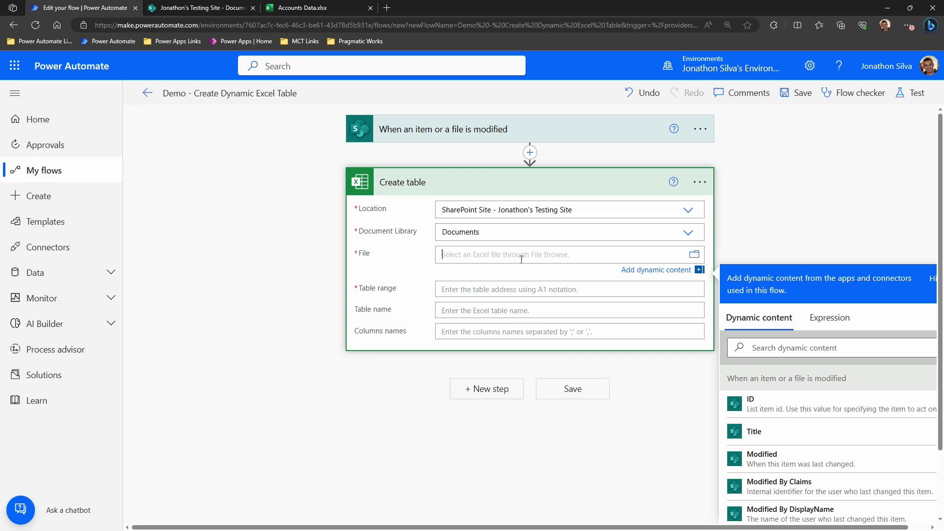
- Fill the File field with '/' plus the trigger's File name with extension token
type("/")
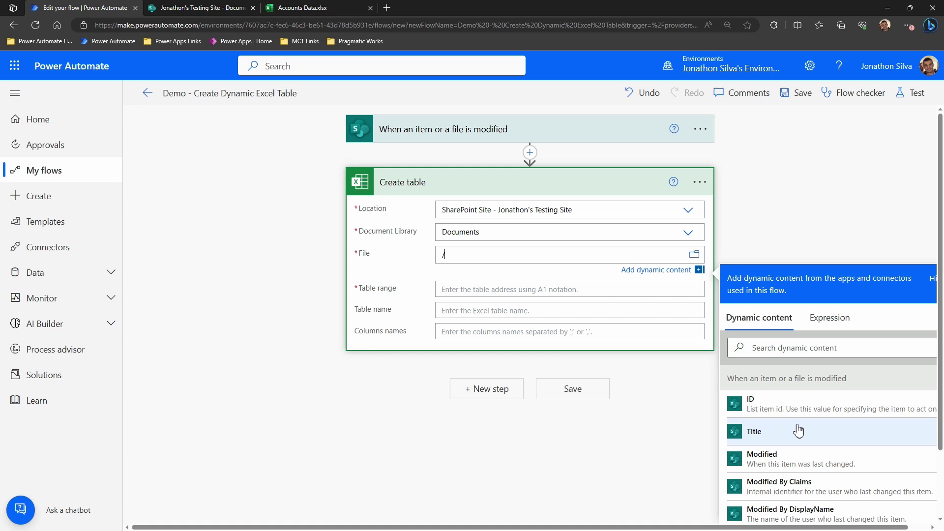
scroll(797, 432, "down", 8)
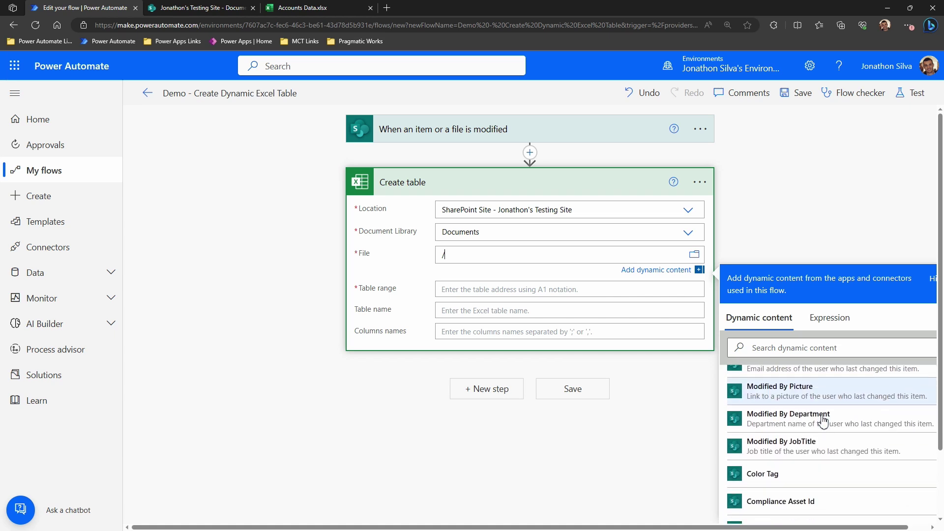
scroll(824, 416, "down", 5)
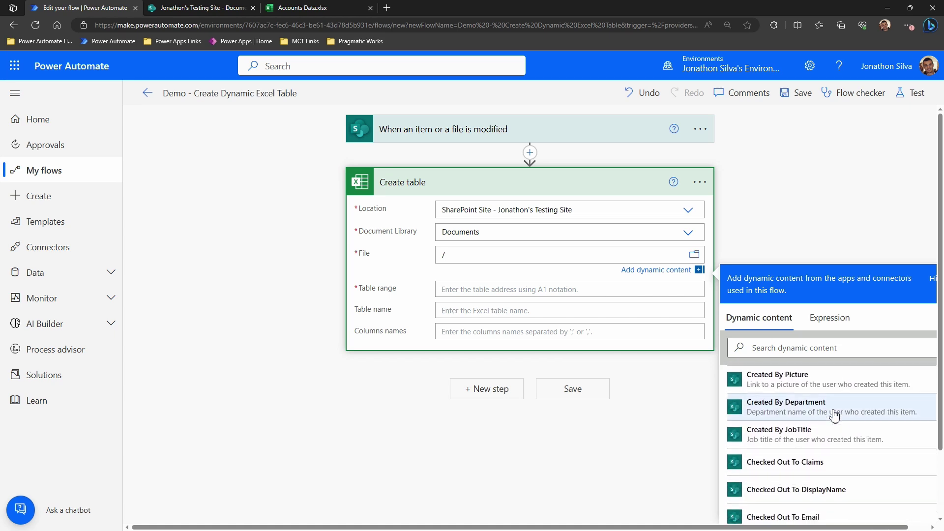
scroll(834, 415, "down", 5)
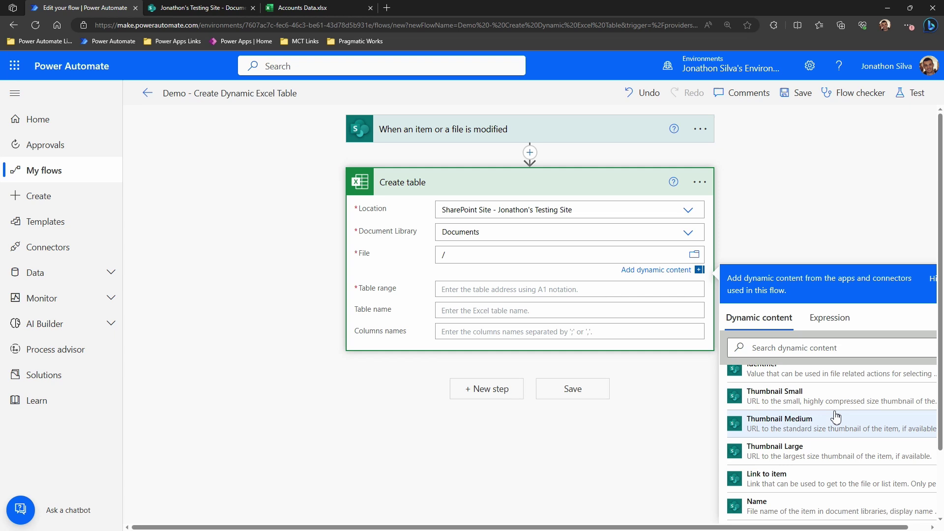
scroll(837, 415, "down", 2)
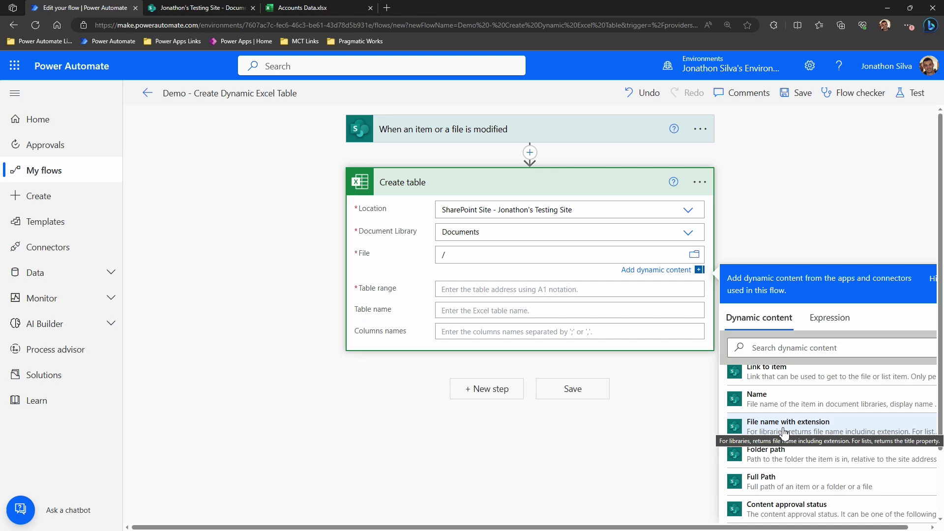
left_click(784, 432)
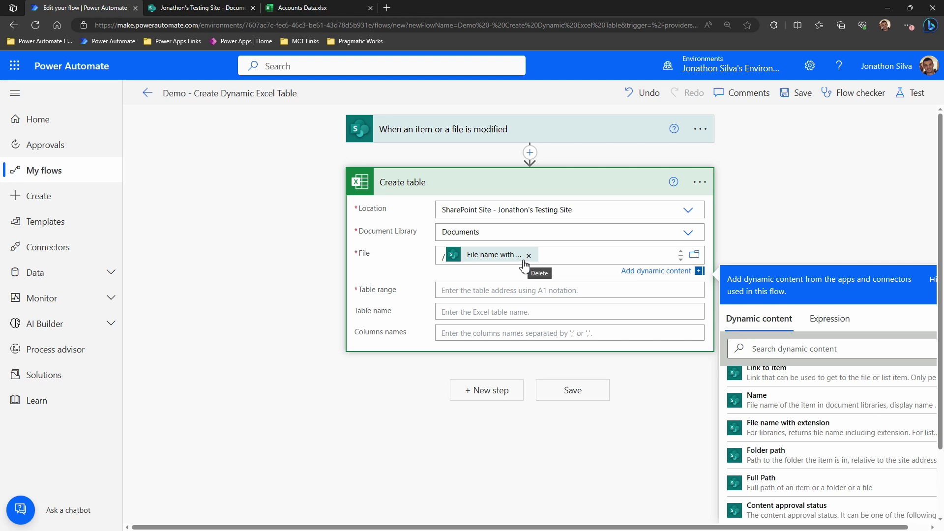
- Paste =OFFSET(Sheet1!A1,0,0,SUBTOTAL(103,Sheet1!$A:$A),10) into the Table range field
left_click(501, 290)
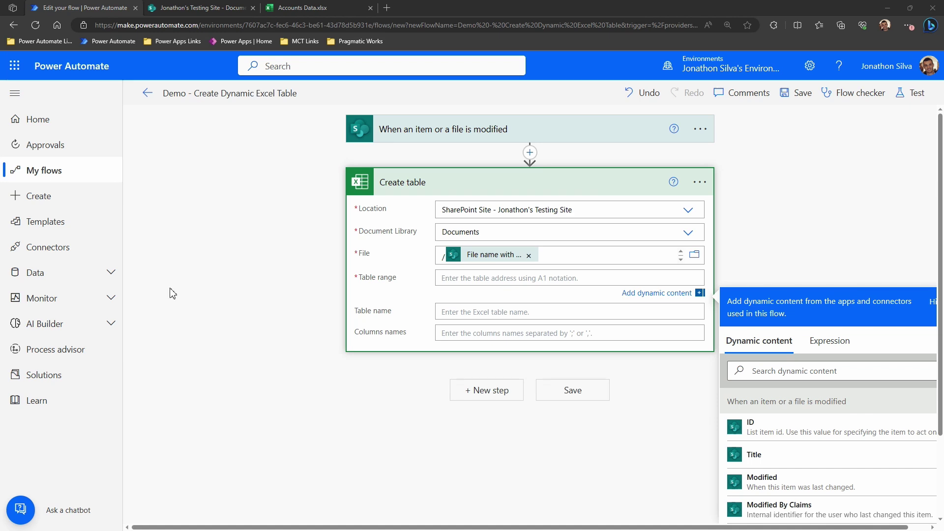
left_click(468, 276)
type("=OFFSET(Sheet1!A1,0,0,SUBTOTAL(103,Sheet1!$A:$A),10)")
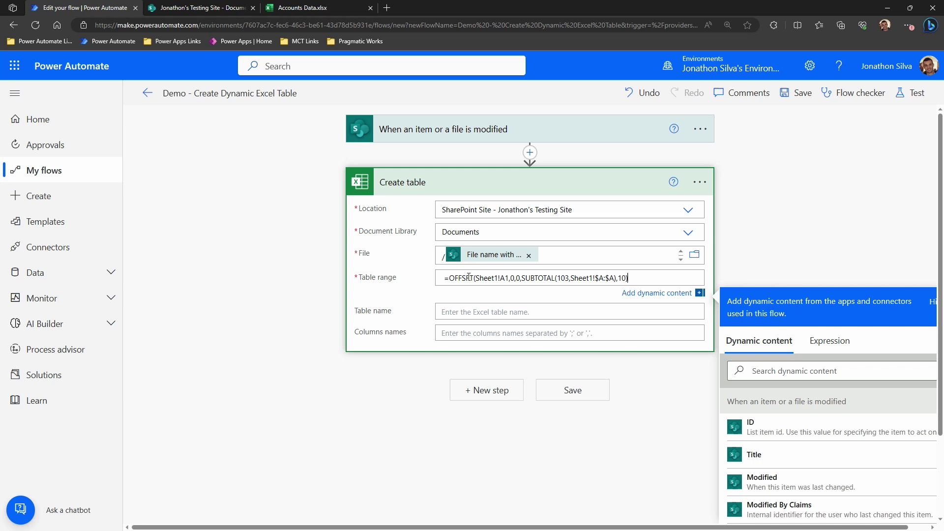
key("Home")
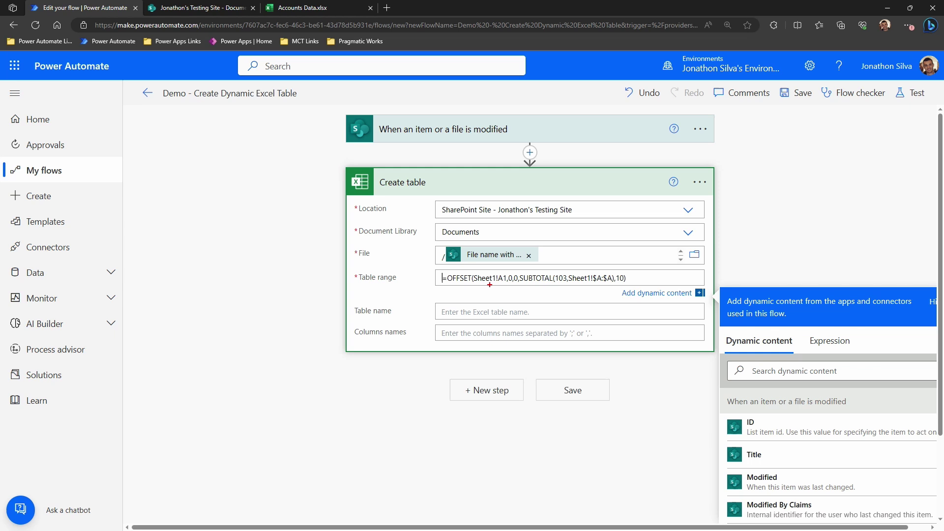
- Annotate the formula with pen marks, labelling the last argument 'number of columns'
left_click_drag(478, 284, 497, 284)
left_click_drag(569, 283, 587, 284)
mouse_move(611, 271)
left_mouse_down()
mouse_move(630, 285)
mouse_move(719, 239)
left_mouse_up()
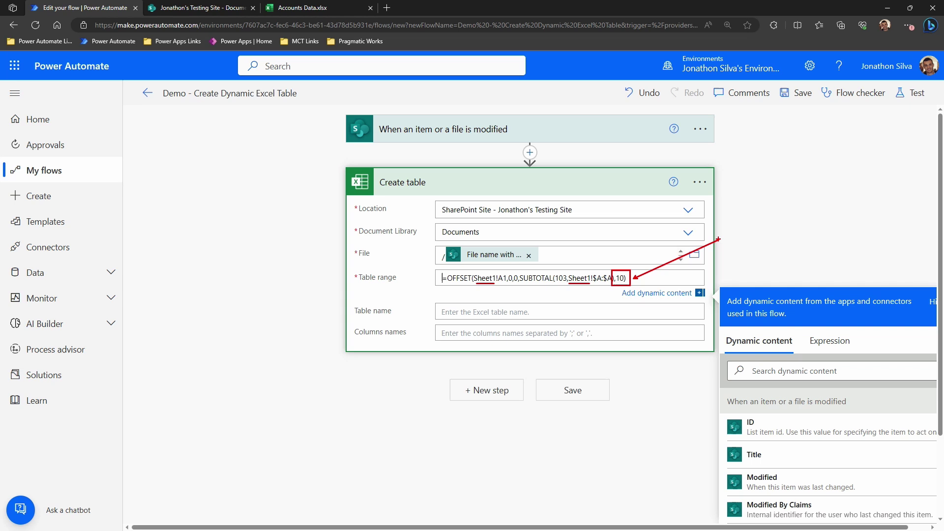
type("t")
type("numbe")
type("r of columns")
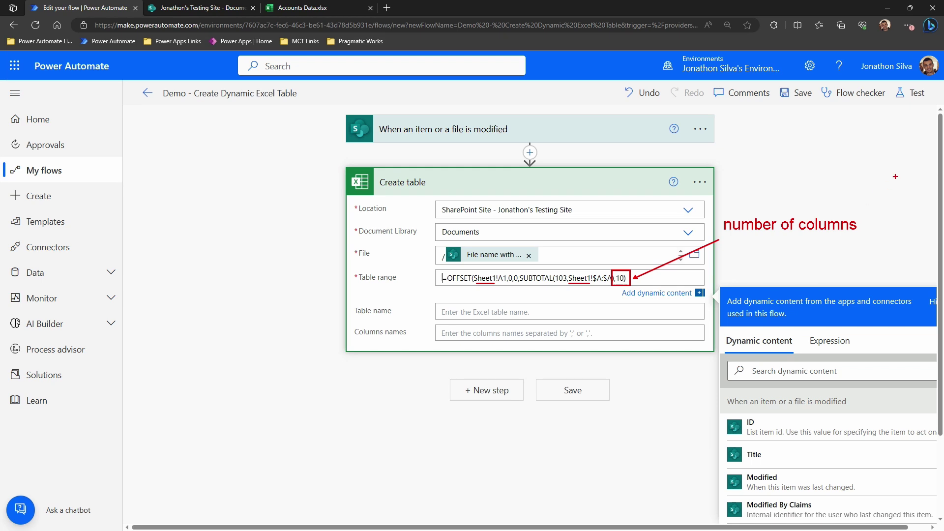
key("Escape")
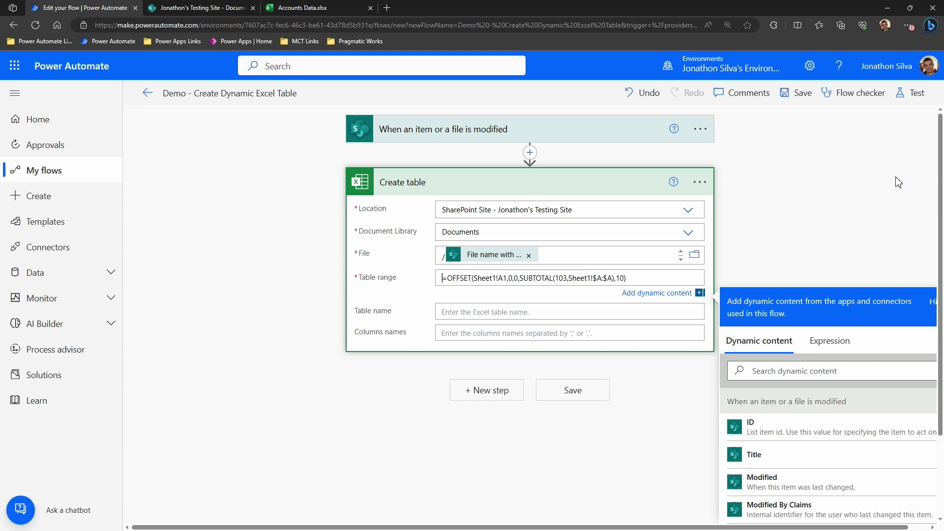
- Change the Table range formula's column count from 10 to 3
left_click(321, 5)
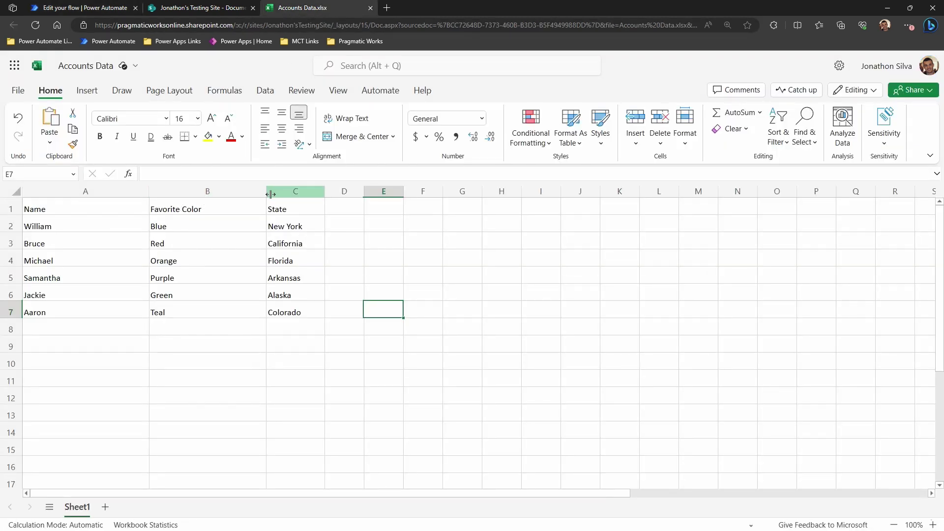
left_click(95, 14)
key("Delete")
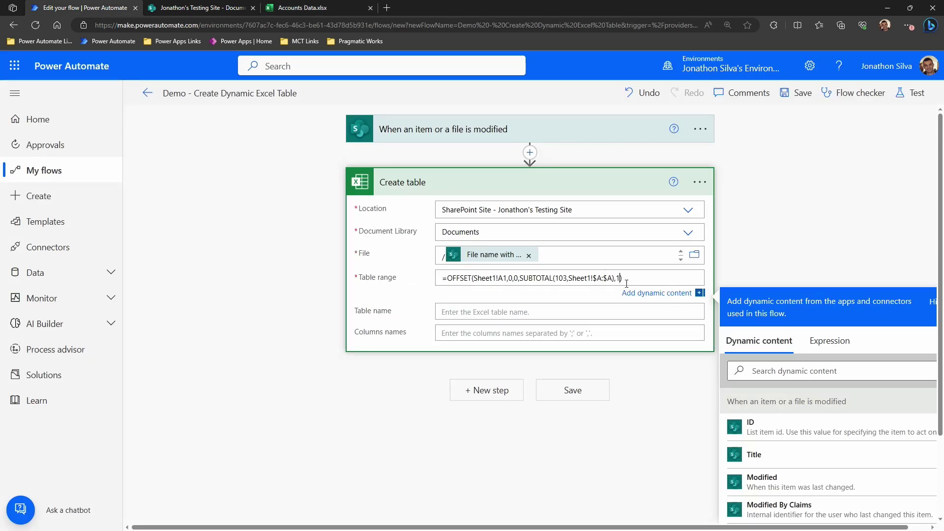
key("BackSpace")
type("3")
- Enter Sheet1 as the Table name, matching the workbook's sheet name
left_click(493, 317)
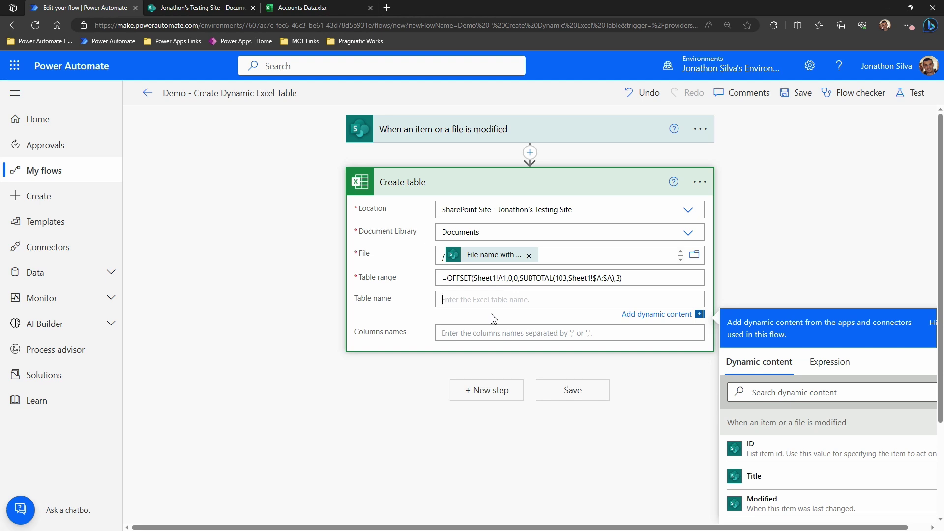
type("Sheet1")
left_click(300, 8)
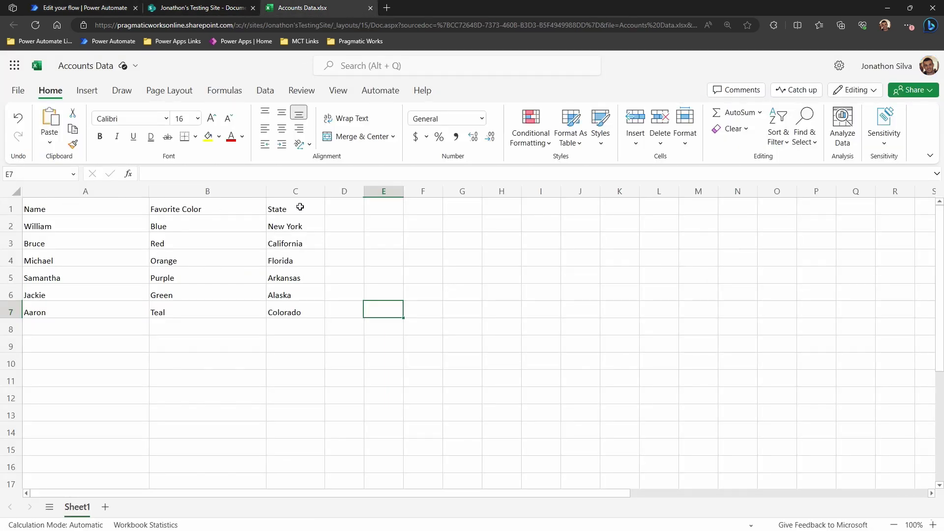
left_click(96, 6)
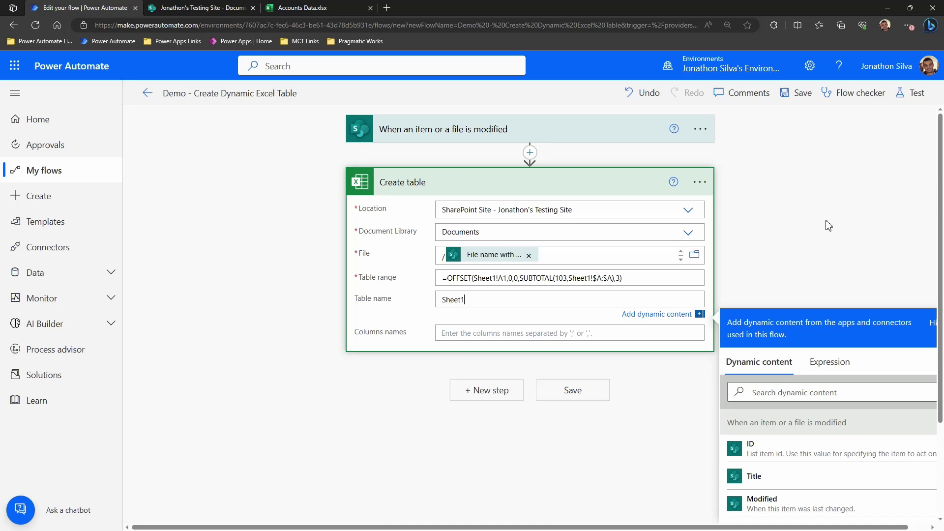
left_click(828, 226)
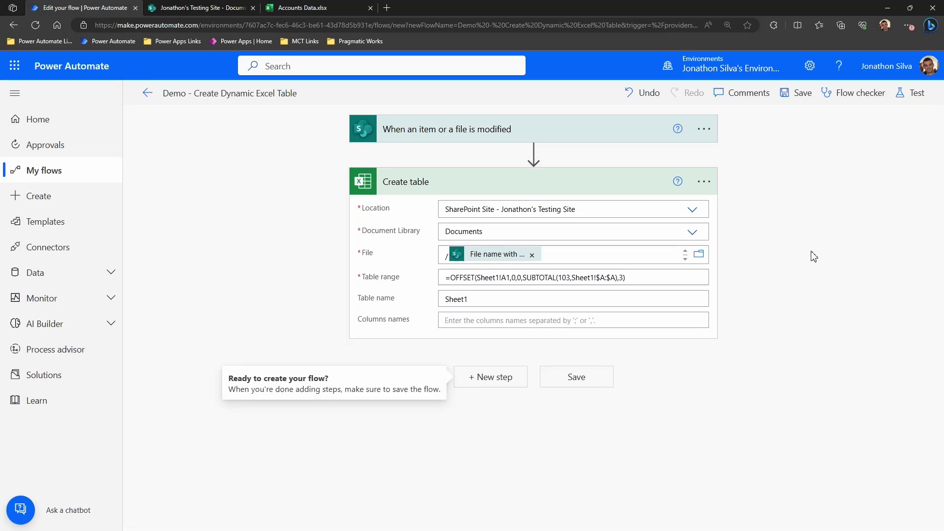
- Choose the Manually test option and Save & Test the flow
left_click(914, 102)
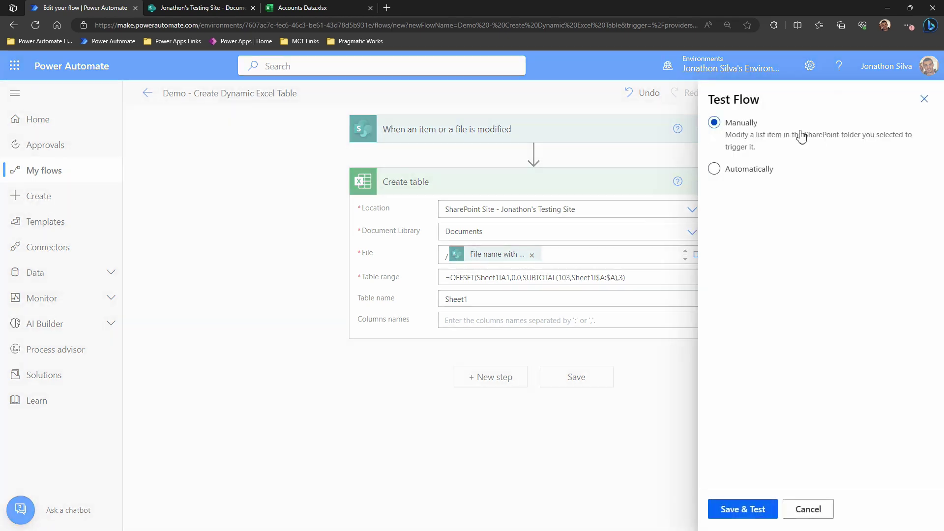
left_click(740, 511)
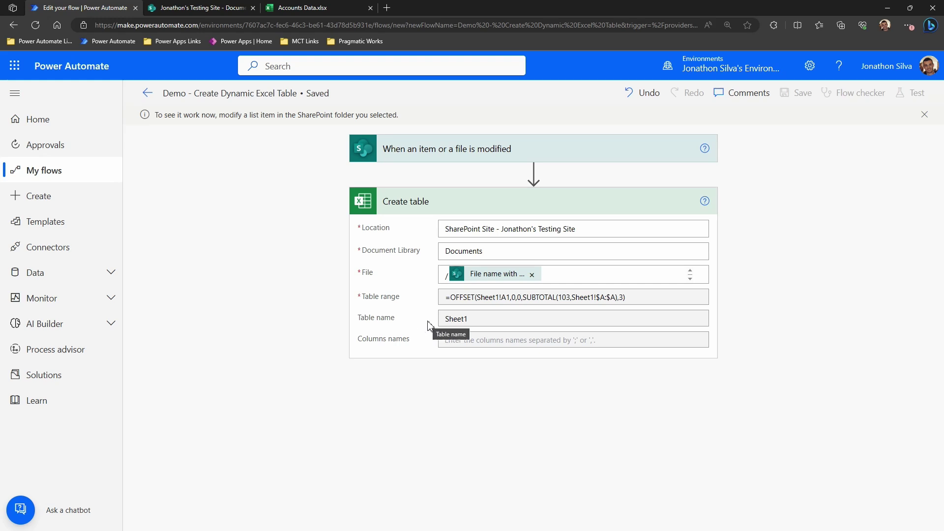
- Rename Accounts Data.xlsx to Accounts Data for Today.xlsx in the SharePoint library
left_click(371, 8)
left_click(205, 10)
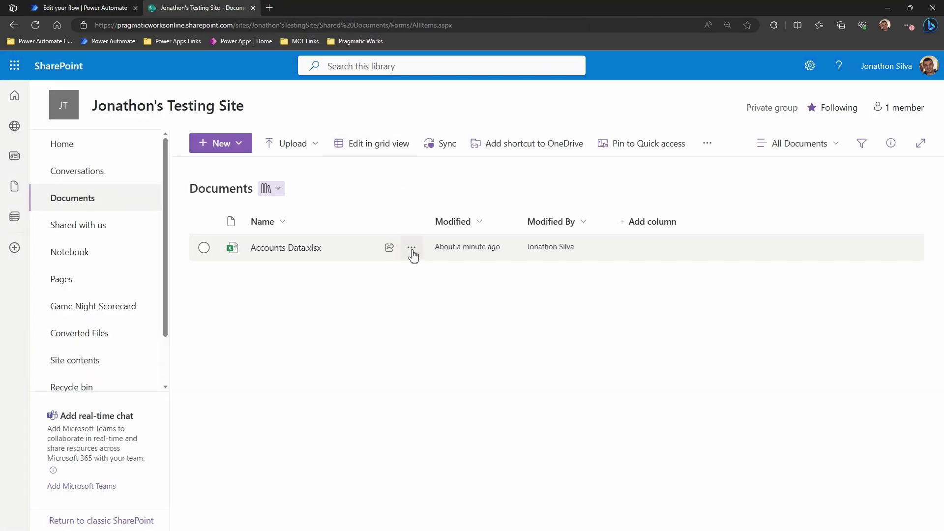
left_click(413, 254)
left_click(480, 363)
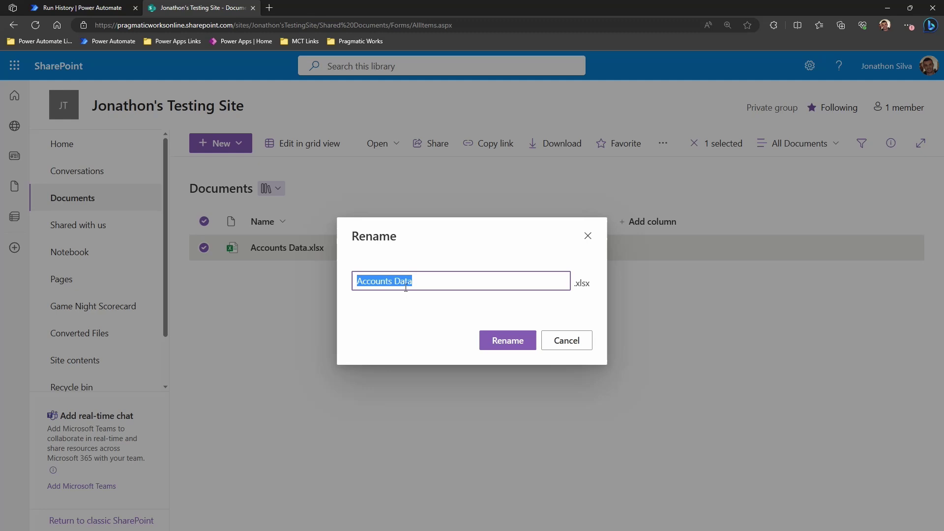
left_click(420, 282)
type("for Today")
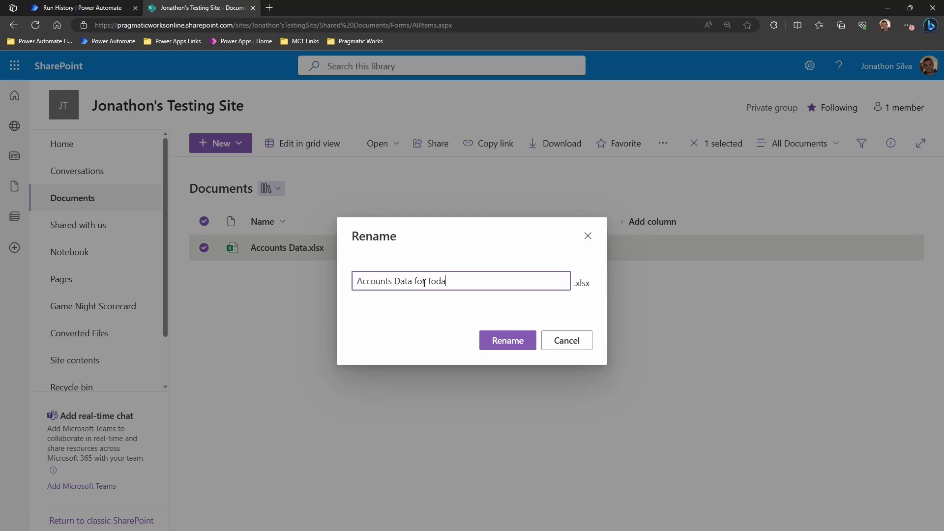
left_click(506, 340)
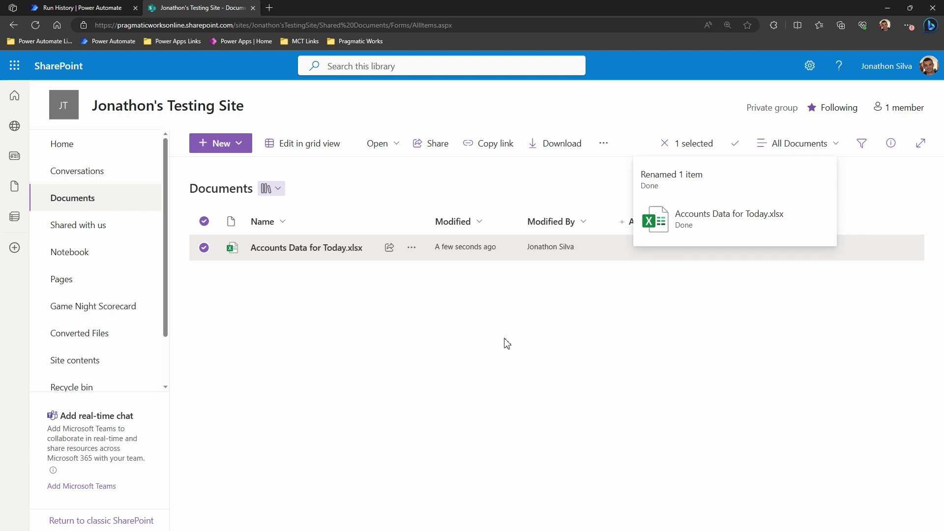
- Review the successful test run, expanding and collapsing the Create table step's inputs
left_click(110, 12)
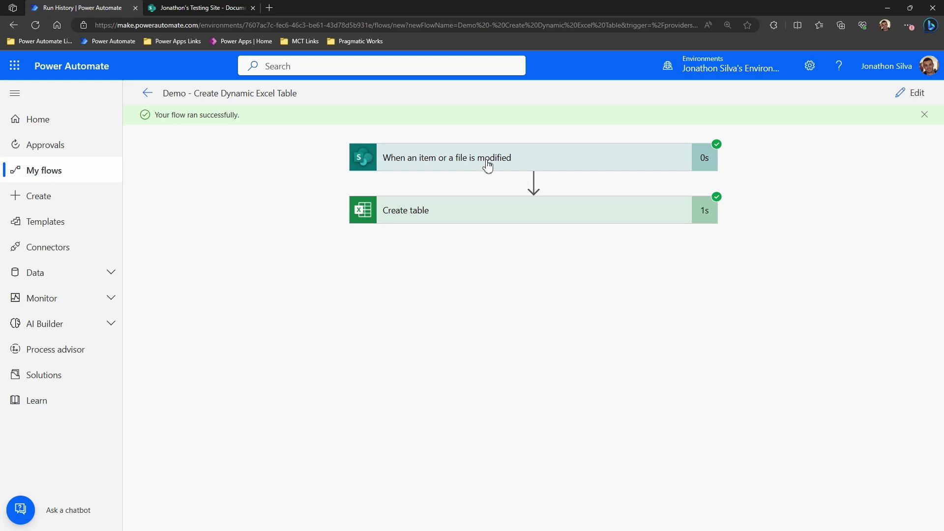
left_click(464, 221)
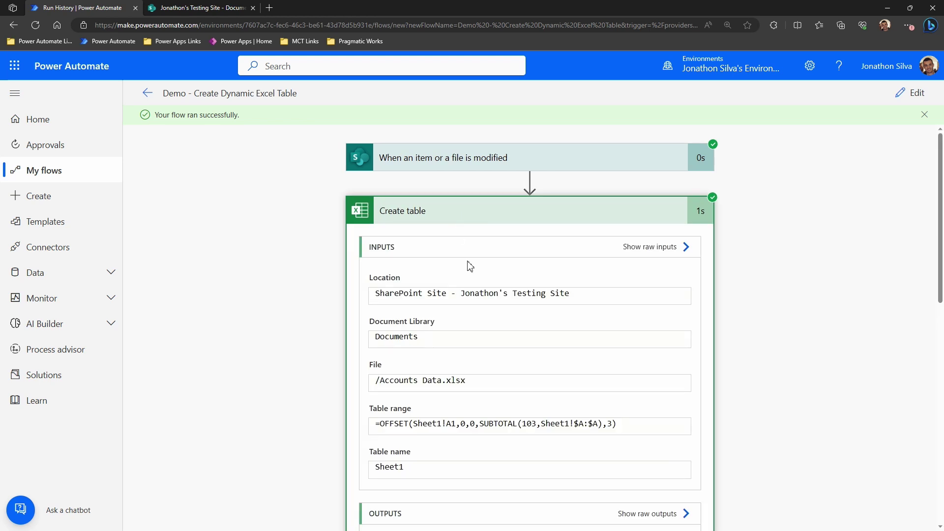
left_click(569, 216)
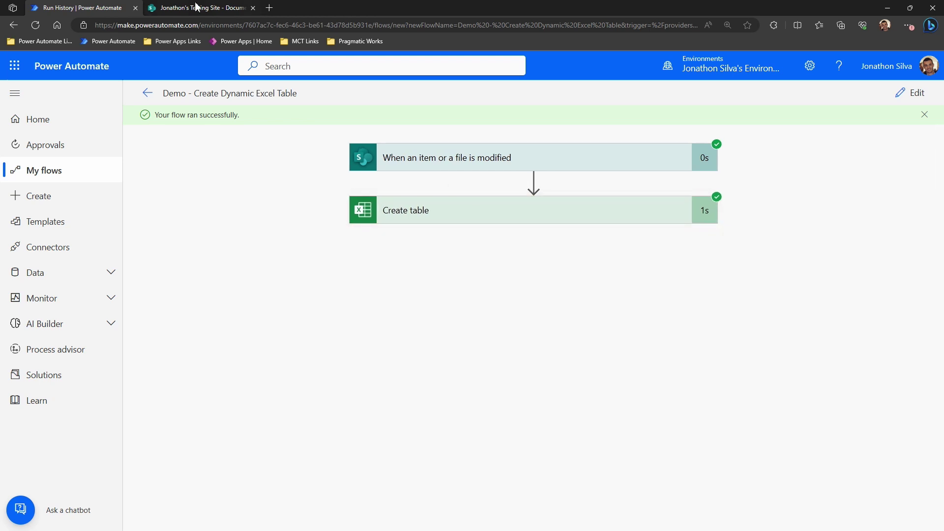
- Open Accounts Data for Today and check the Favorite Color column's table filter dropdown
left_click(176, 6)
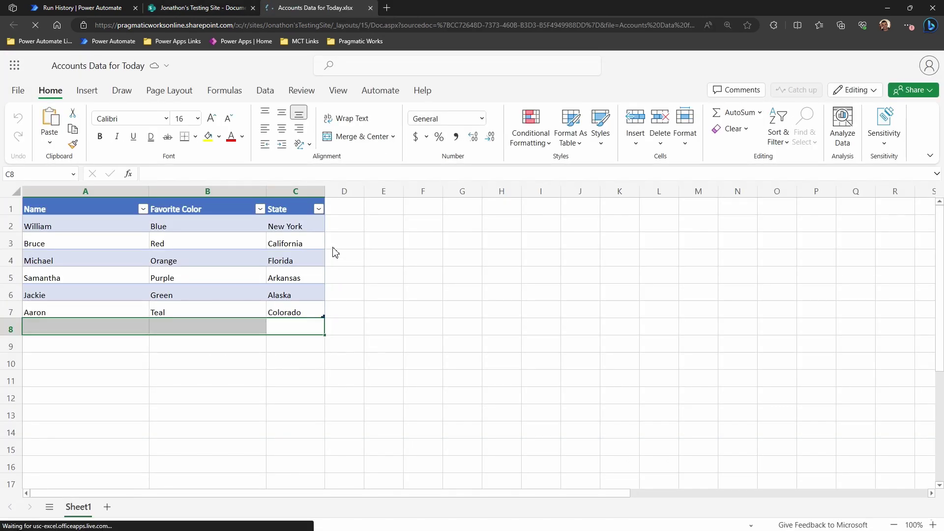
left_click(212, 210)
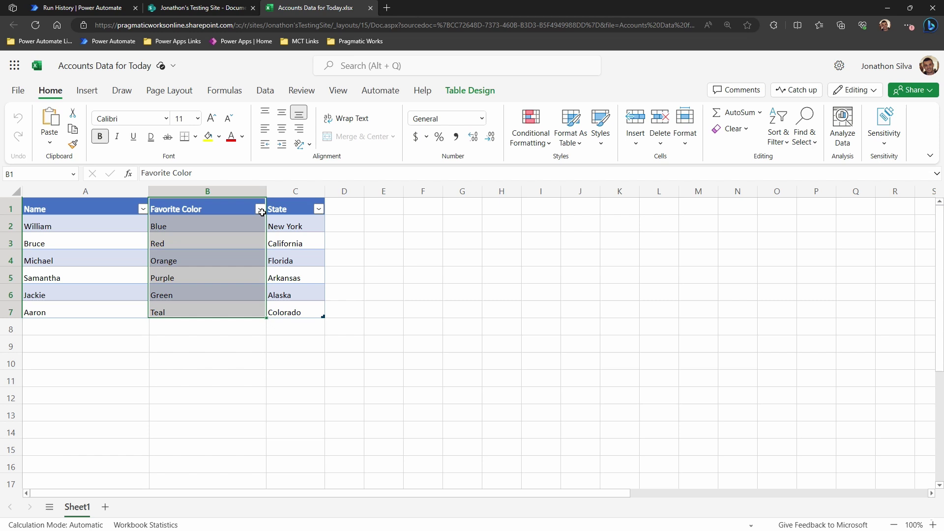
key("ctrl+space")
left_click(260, 209)
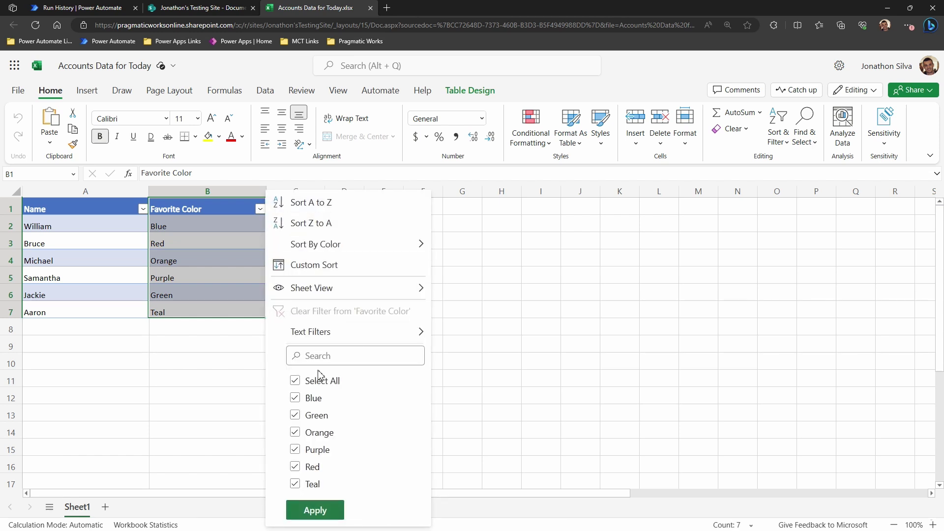
left_click(262, 213)
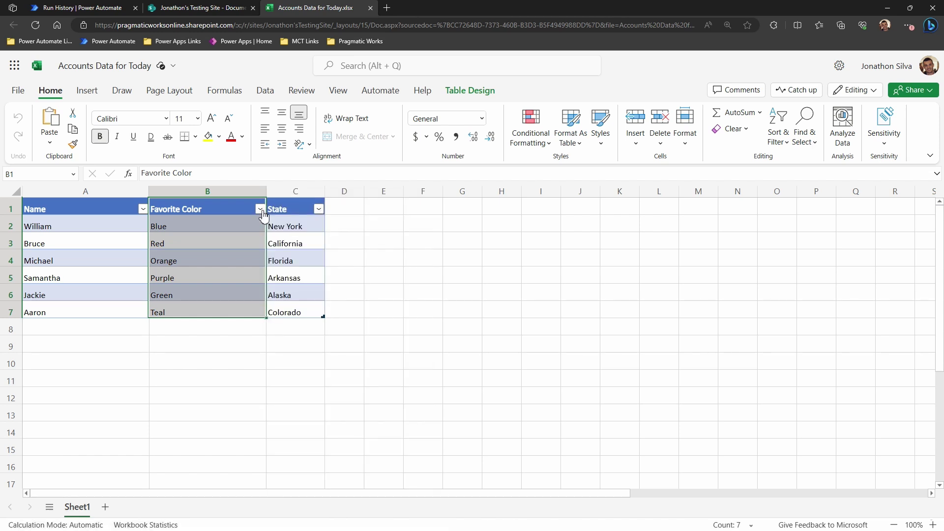